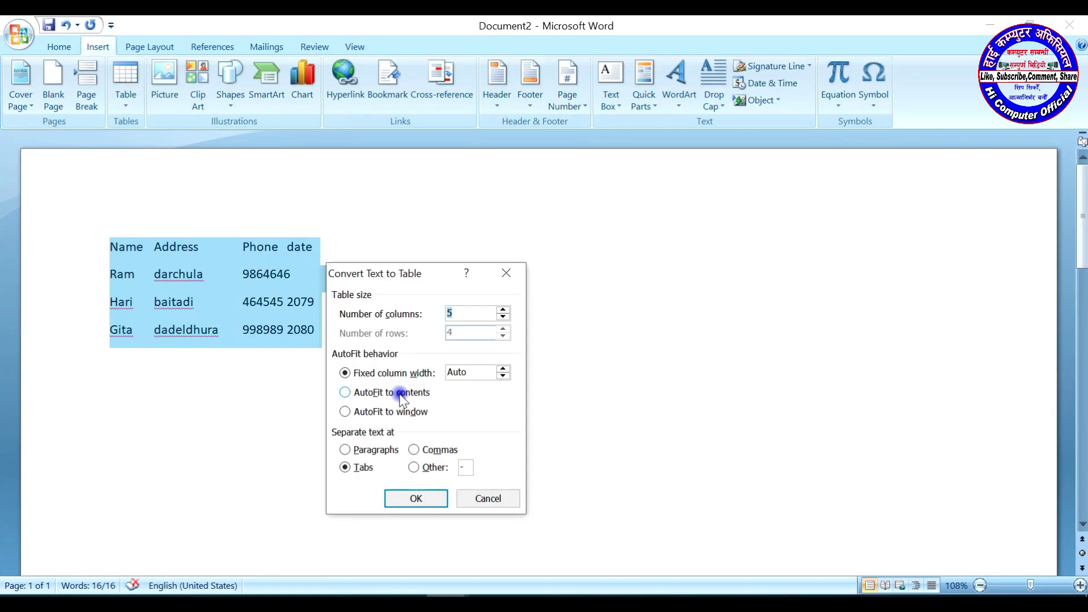
Close the Convert Text to Table preview and start on a blank Document2 page
{"action": "left_click", "coordinate": [405, 496]}
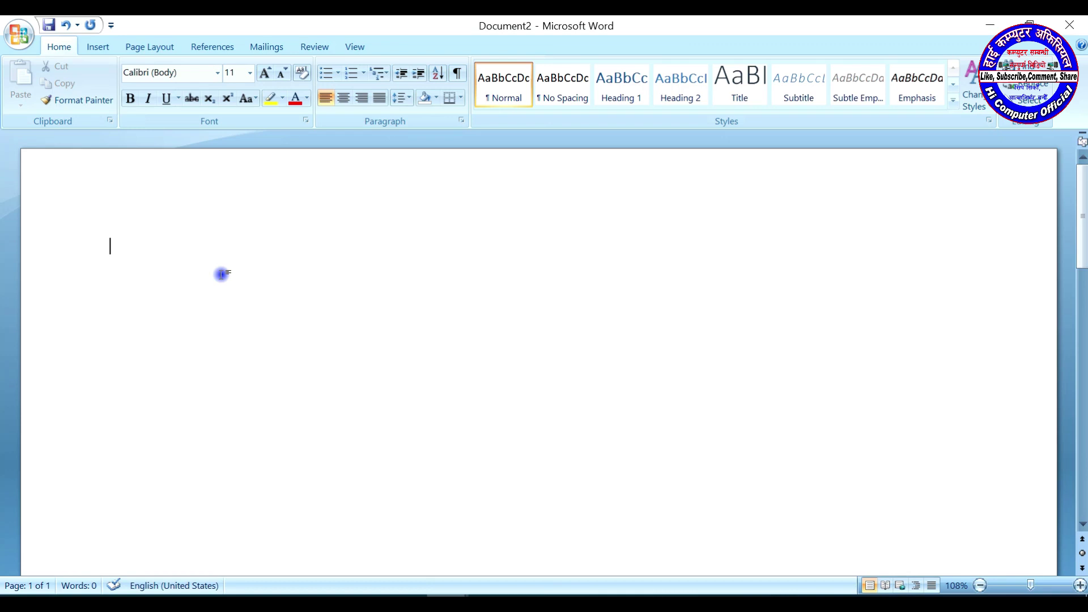
Type the tab-separated headings Name, Address, Phone and date on the first line
{"action": "type", "text": "Name"}
{"action": "type", "text": "Address"}
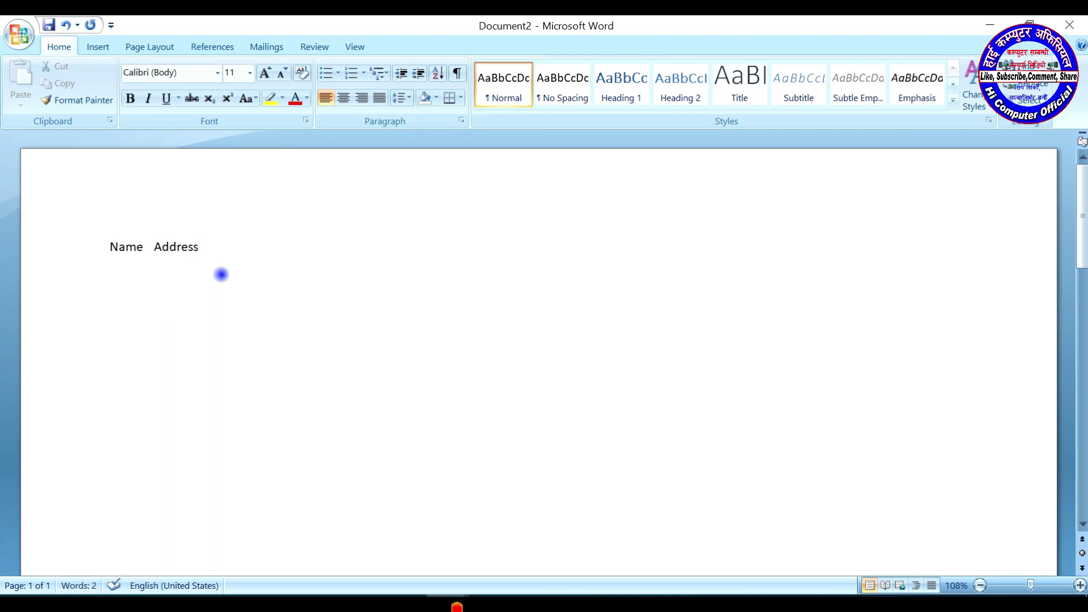
{"action": "key", "text": "Tab"}
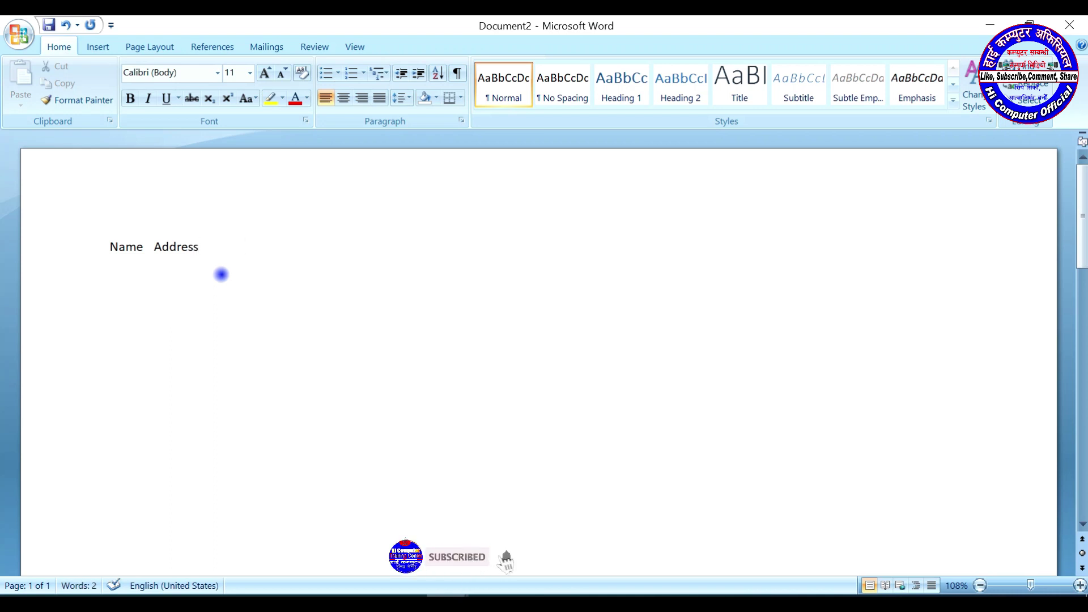
{"action": "type", "text": "Phone"}
{"action": "key", "text": "BackSpace"}
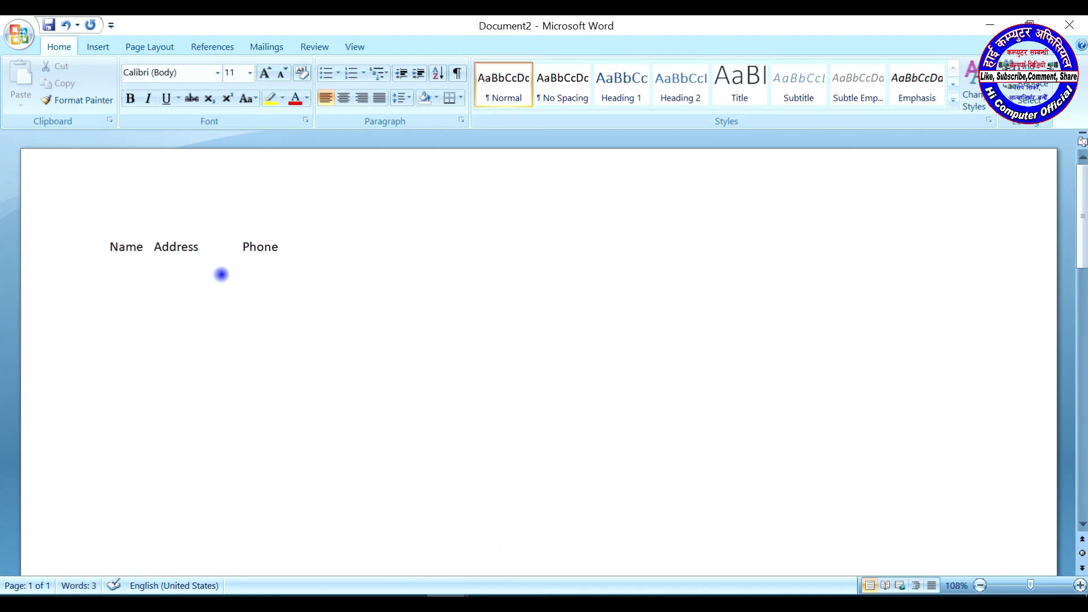
{"action": "type", "text": "date"}
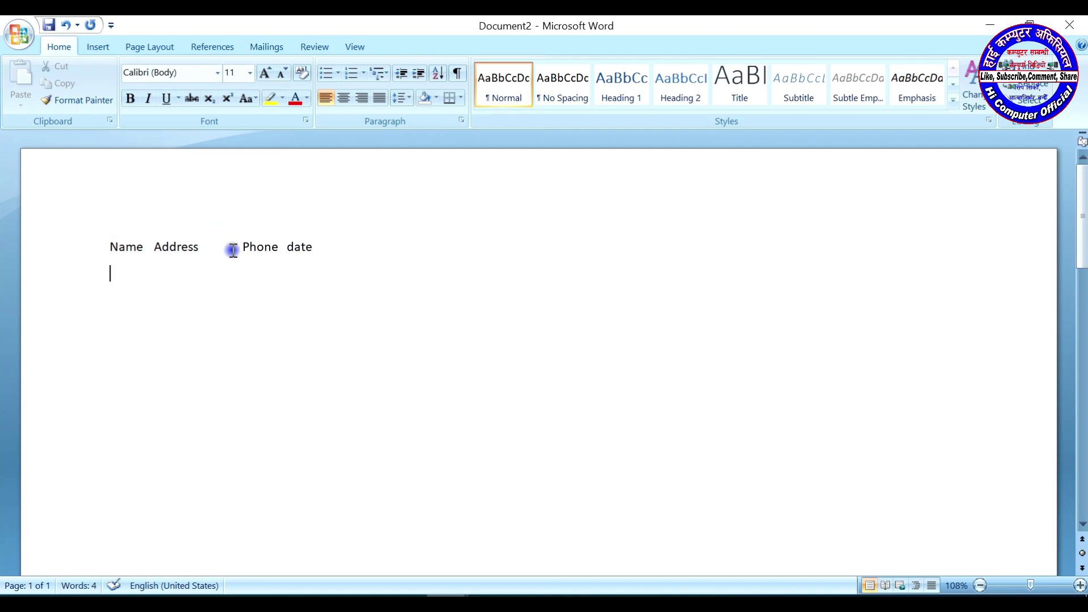
{"action": "left_click", "coordinate": [233, 247]}
{"action": "key", "text": "BackSpace"}
{"action": "key", "text": "BackSpace"}
{"action": "key", "text": "Tab"}
{"action": "left_click", "coordinate": [314, 247]}
Type the first data row: name, address, phone number and 2078, separated by tabs
{"action": "type", "text": "ra"}
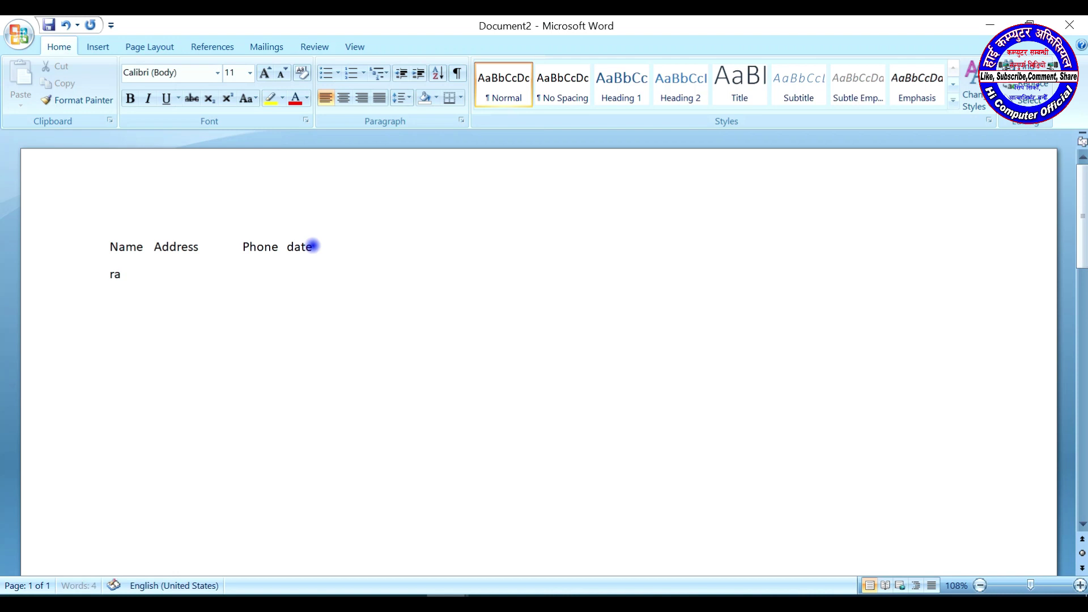
{"action": "type", "text": "m"}
{"action": "key", "text": "Tab"}
{"action": "type", "text": "dar"}
{"action": "type", "text": "chul"}
{"action": "key", "text": "Tab"}
{"action": "type", "text": "9864"}
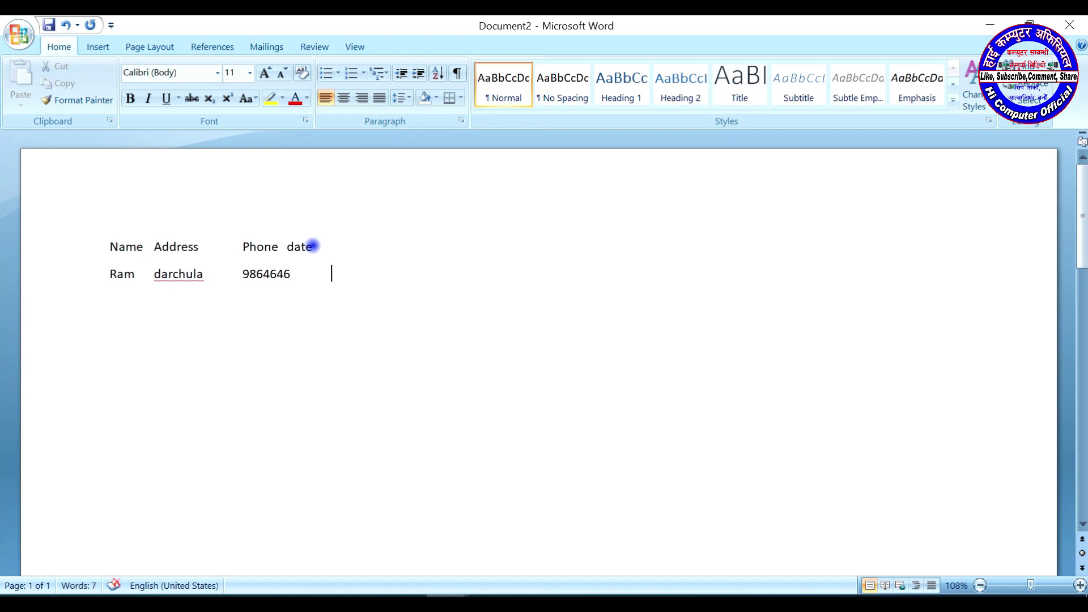
{"action": "key", "text": "Tab"}
{"action": "type", "text": "2078"}
{"action": "type", "text": "/"}
{"action": "key", "text": "BackSpace"}
Add the second person's row with name, corrected address and phone number
{"action": "key", "text": "Return"}
{"action": "type", "text": "Hari"}
{"action": "key", "text": "Tab"}
{"action": "type", "text": "baitsa"}
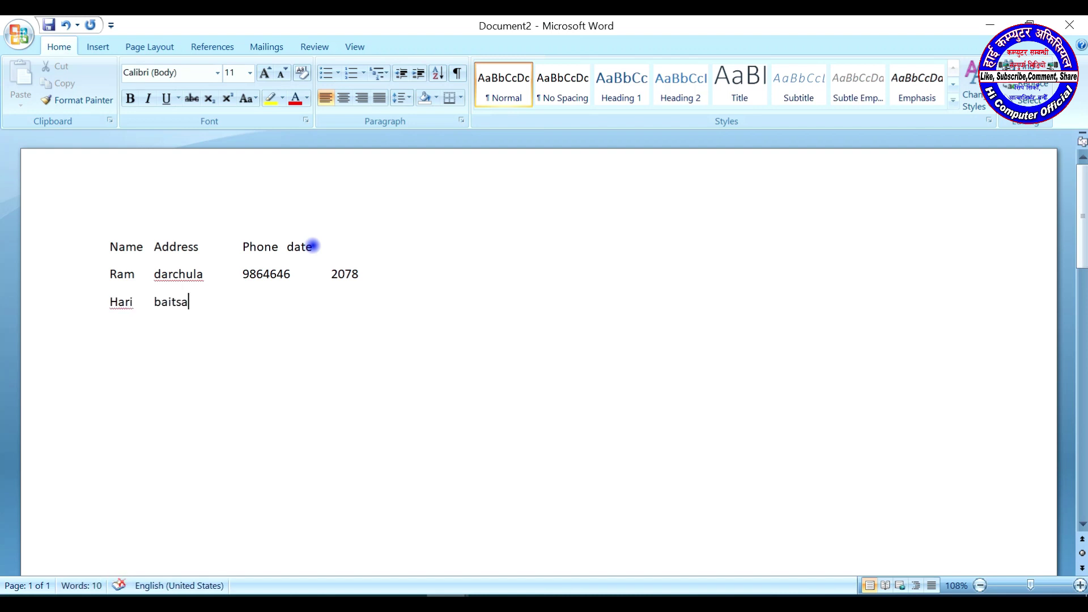
{"action": "key", "text": "Left"}
{"action": "key", "text": "Left"}
{"action": "key", "text": "Delete"}
{"action": "type", "text": "d"}
{"action": "type", "text": "i"}
{"action": "type", "text": "46"}
{"action": "type", "text": "2"}
{"action": "type", "text": "7"}
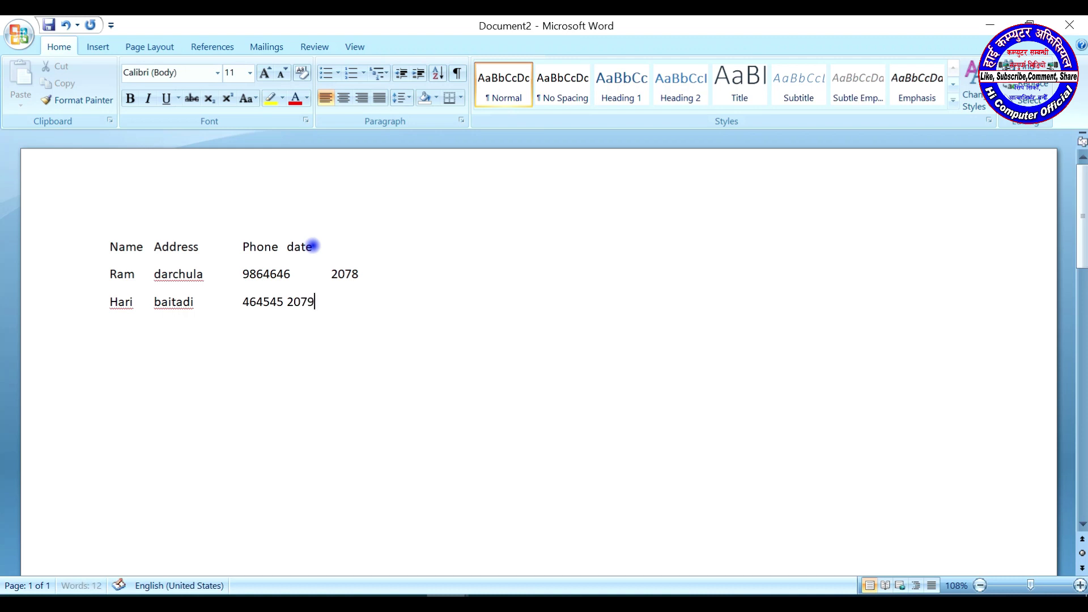
Add the third person's row with name, address, phone number and 2080
{"action": "key", "text": "Return"}
{"action": "type", "text": "gi"}
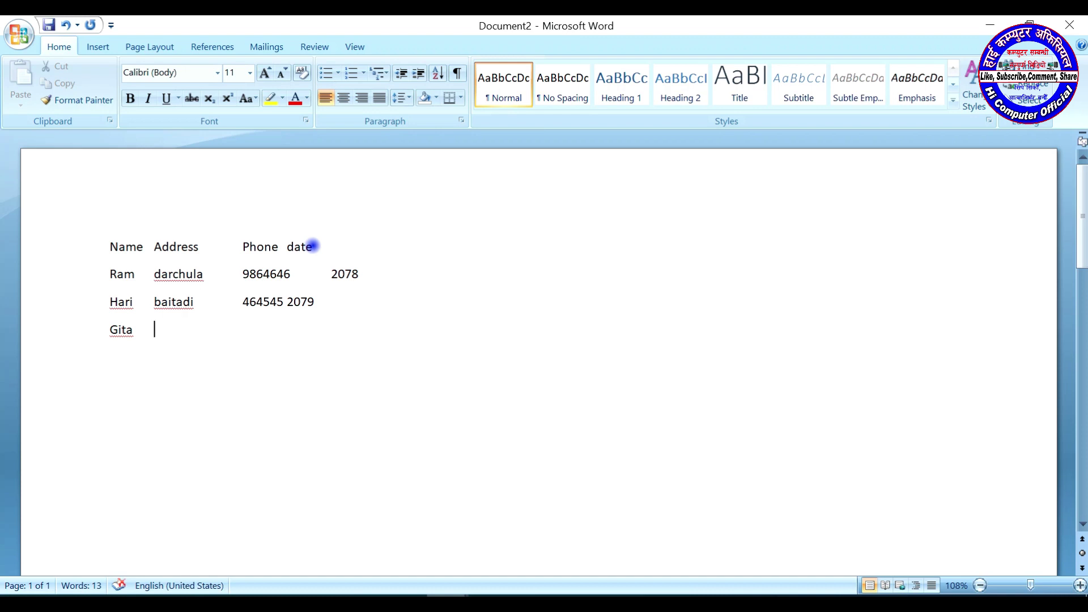
{"action": "type", "text": " de"}
{"action": "type", "text": "ldhura"}
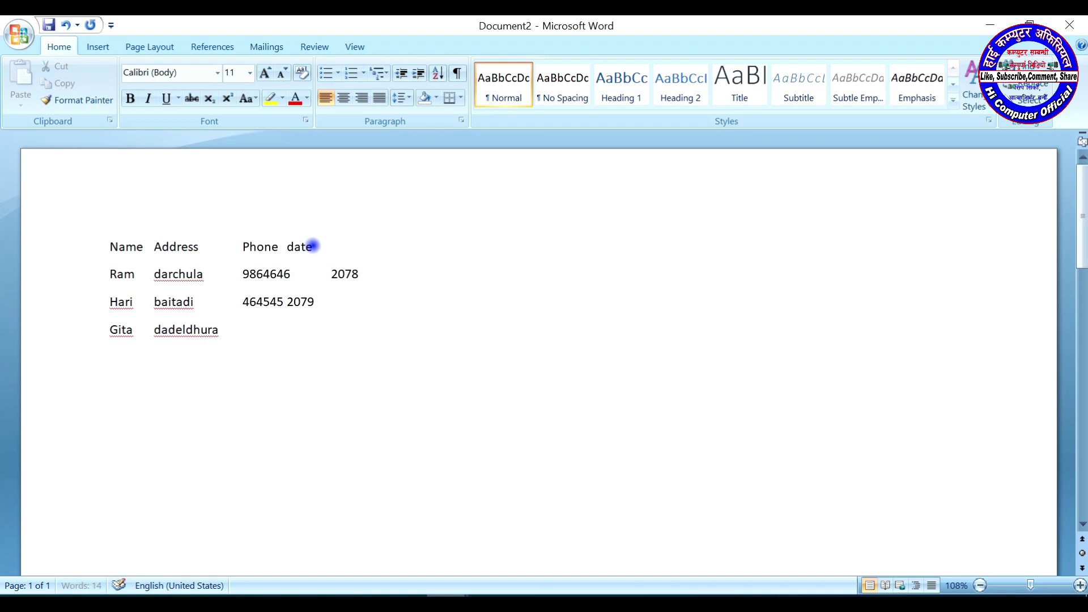
{"action": "key", "text": "Tab"}
{"action": "type", "text": "998989 "}
{"action": "type", "text": "2"}
{"action": "type", "text": "080"}
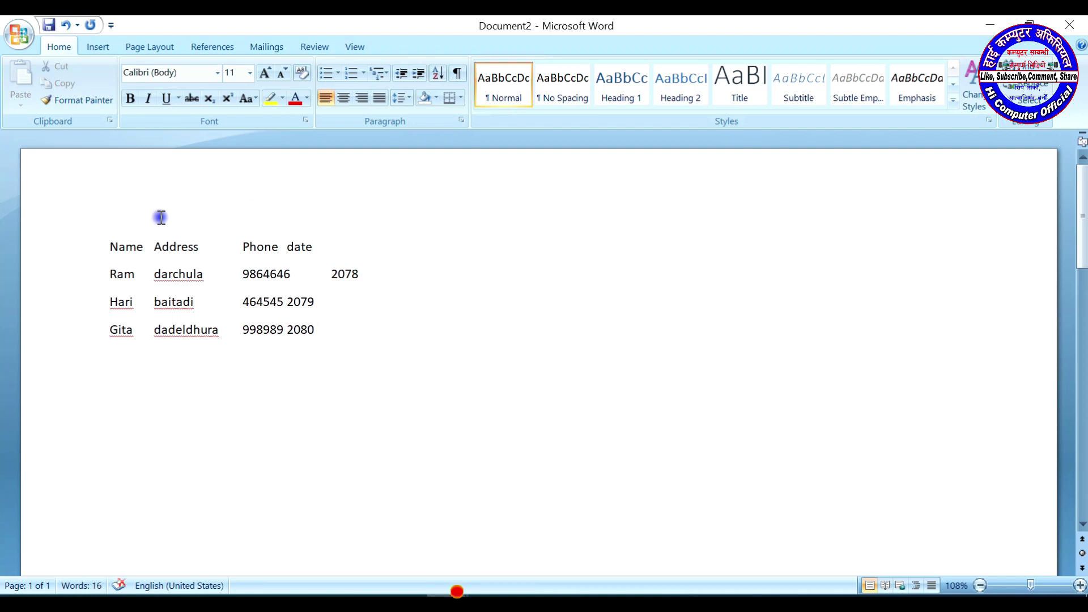
Check the tab marks with Show/Hide ¶, then select the whole list from Name to 2080
{"action": "left_click", "coordinate": [459, 75]}
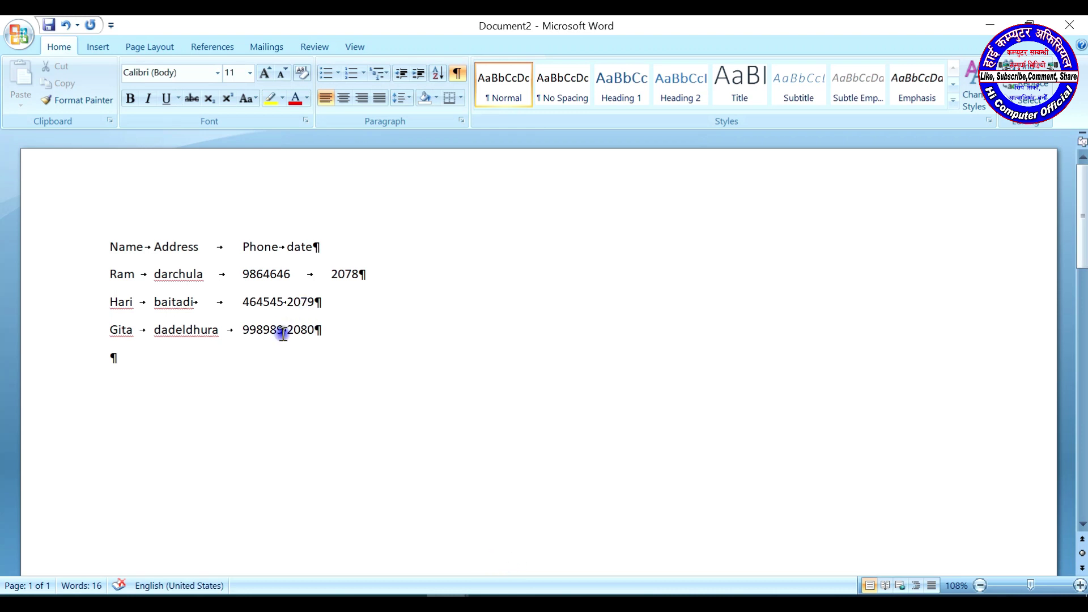
{"action": "left_click", "coordinate": [151, 249]}
{"action": "left_click", "coordinate": [456, 73]}
{"action": "left_click_drag", "start_coordinate": [359, 348], "coordinate": [105, 256]}
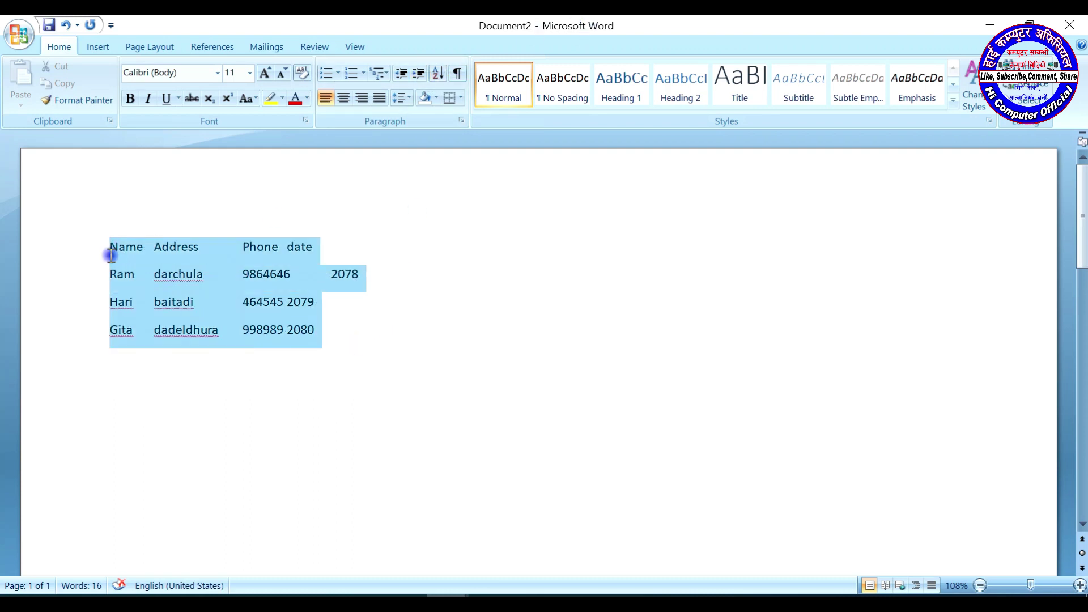
Convert the selected list to a table with Convert Text to Table, keeping Tabs as separator
{"action": "left_click", "coordinate": [96, 48]}
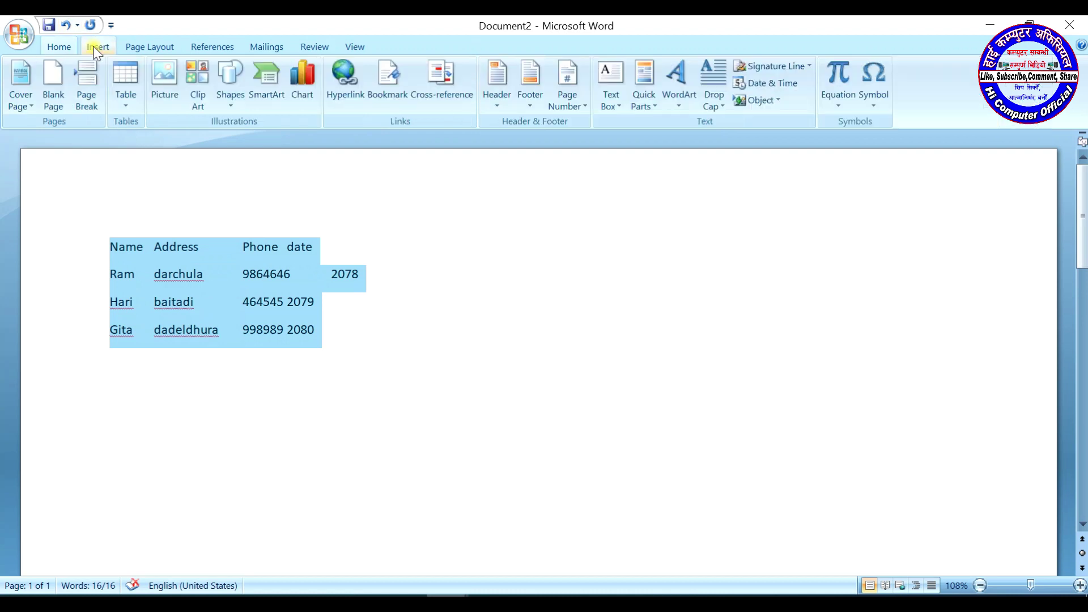
{"action": "left_click", "coordinate": [121, 107]}
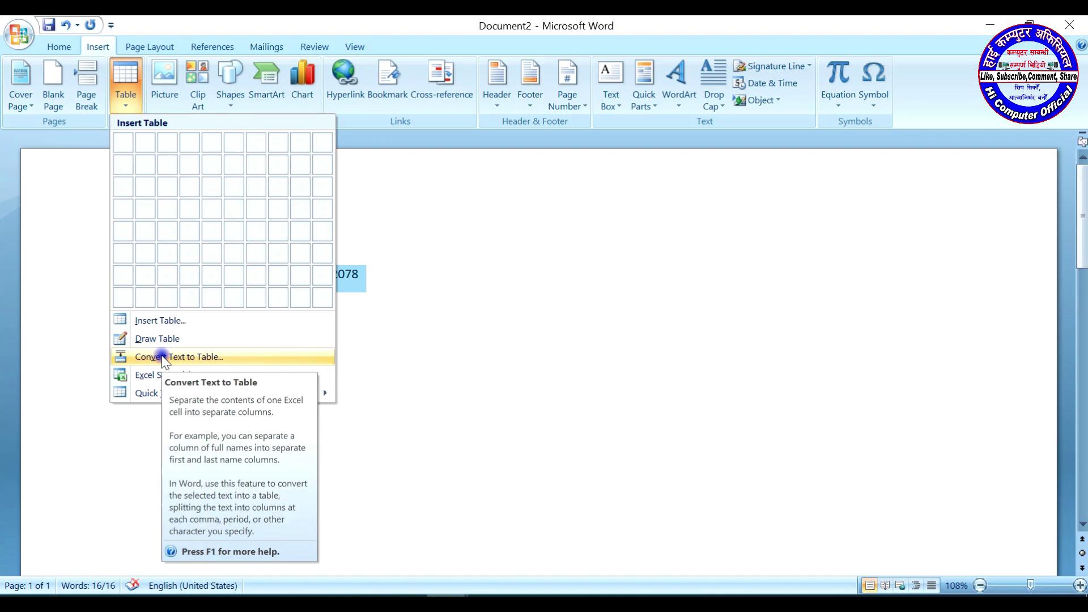
{"action": "left_click", "coordinate": [197, 358]}
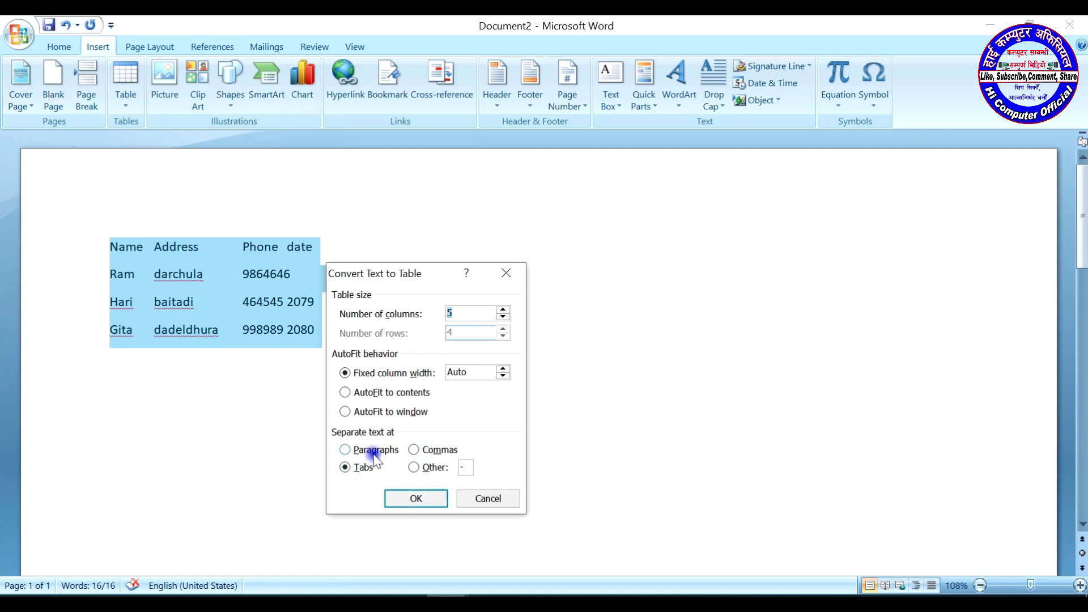
{"action": "left_click", "coordinate": [408, 497]}
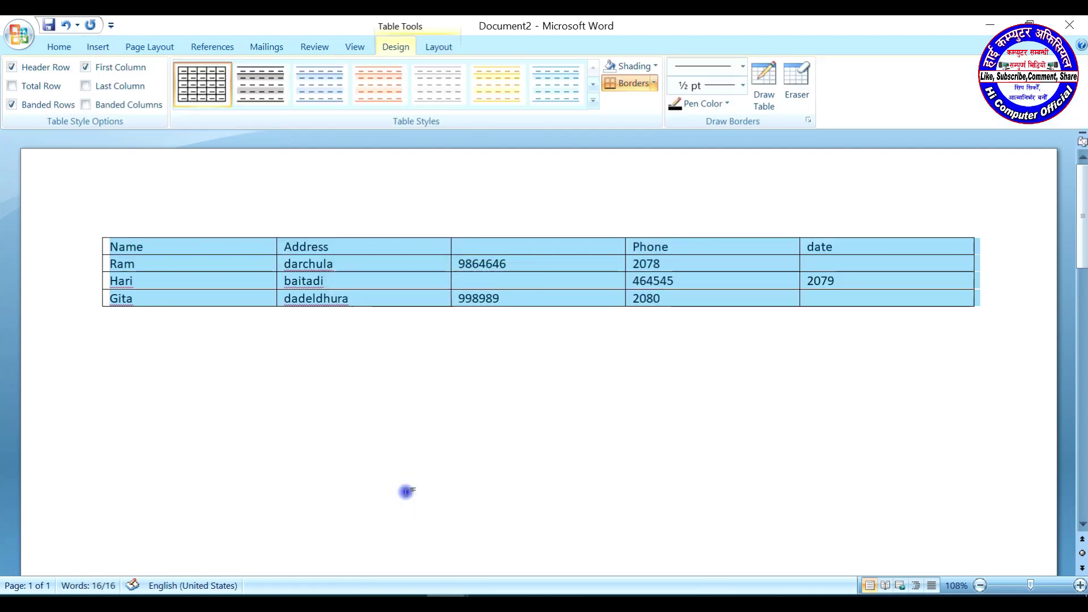
Drag the Name/Address column border left to narrow Name and widen Address
{"action": "left_click", "coordinate": [525, 280]}
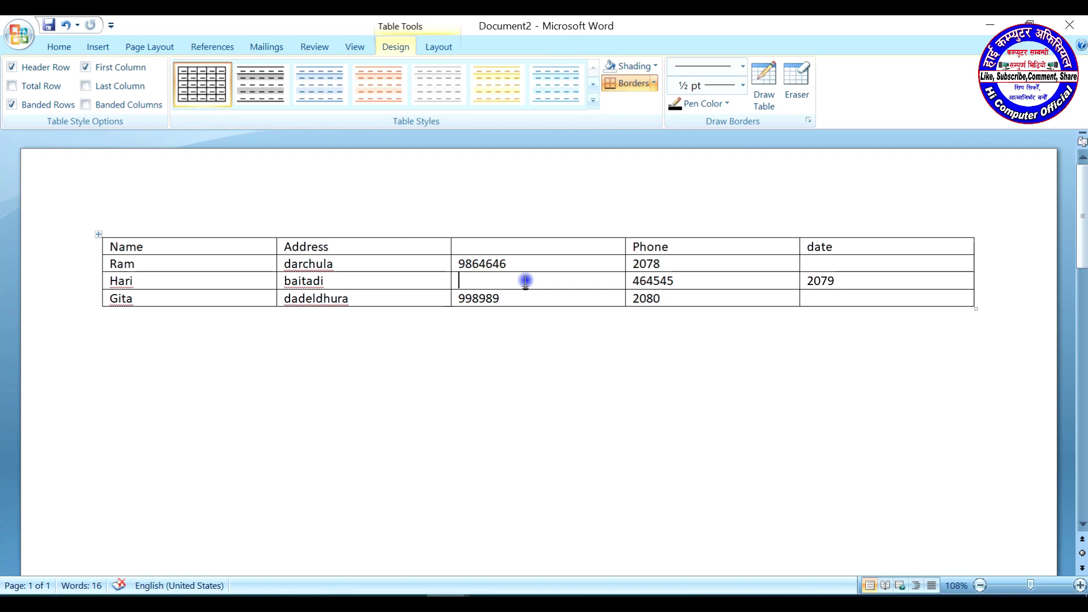
{"action": "left_click", "coordinate": [539, 245]}
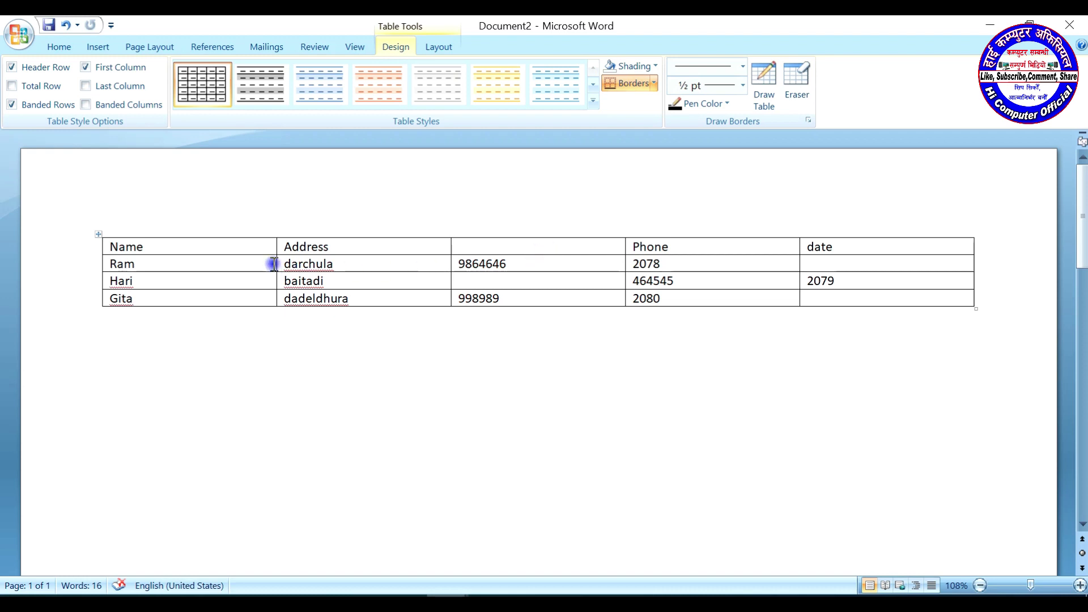
{"action": "left_click_drag", "start_coordinate": [276, 264], "coordinate": [159, 263]}
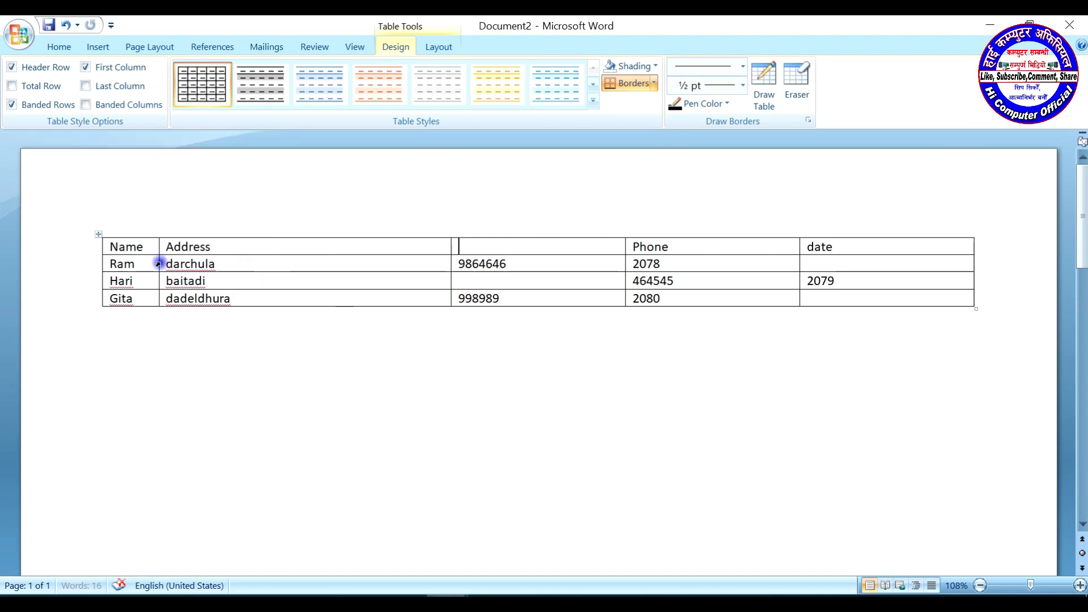
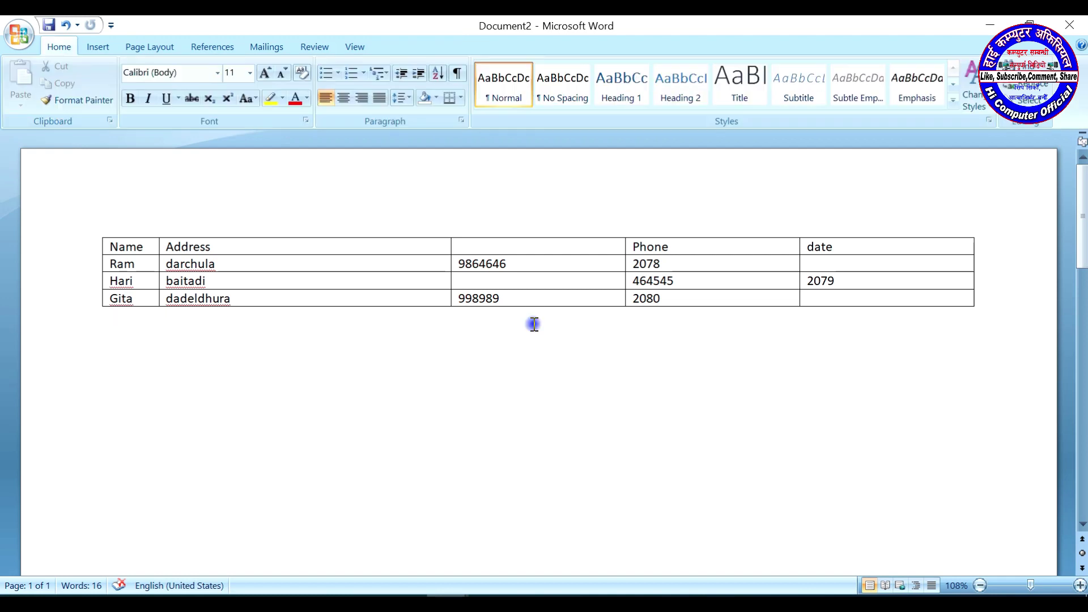
Convert the Ram, Hari and Gita contact table into text separated by tabs
{"action": "left_click", "coordinate": [533, 324]}
{"action": "left_click", "coordinate": [477, 279]}
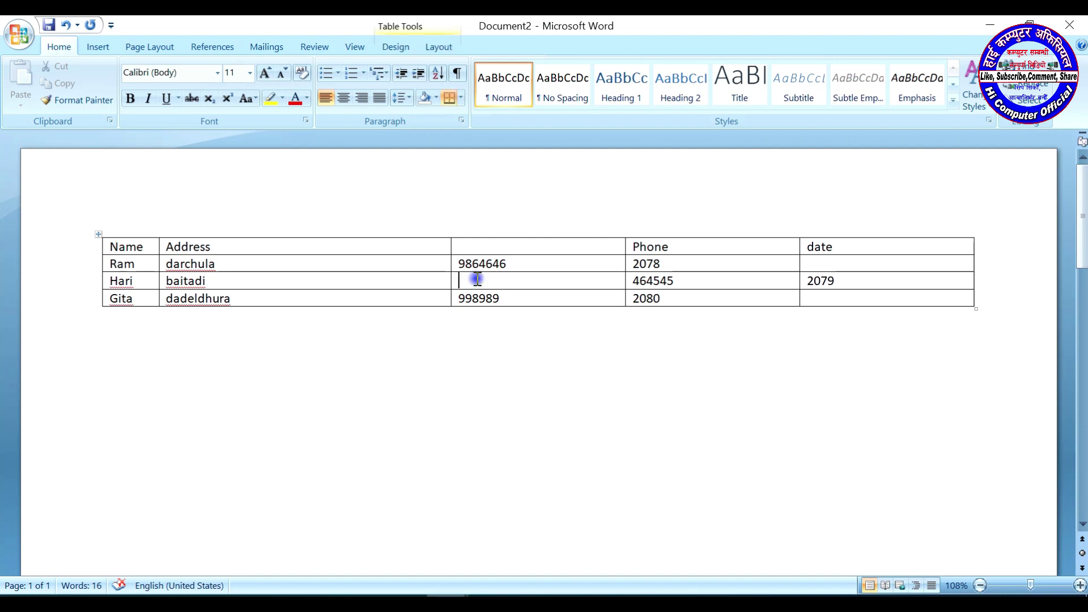
{"action": "left_click", "coordinate": [425, 48]}
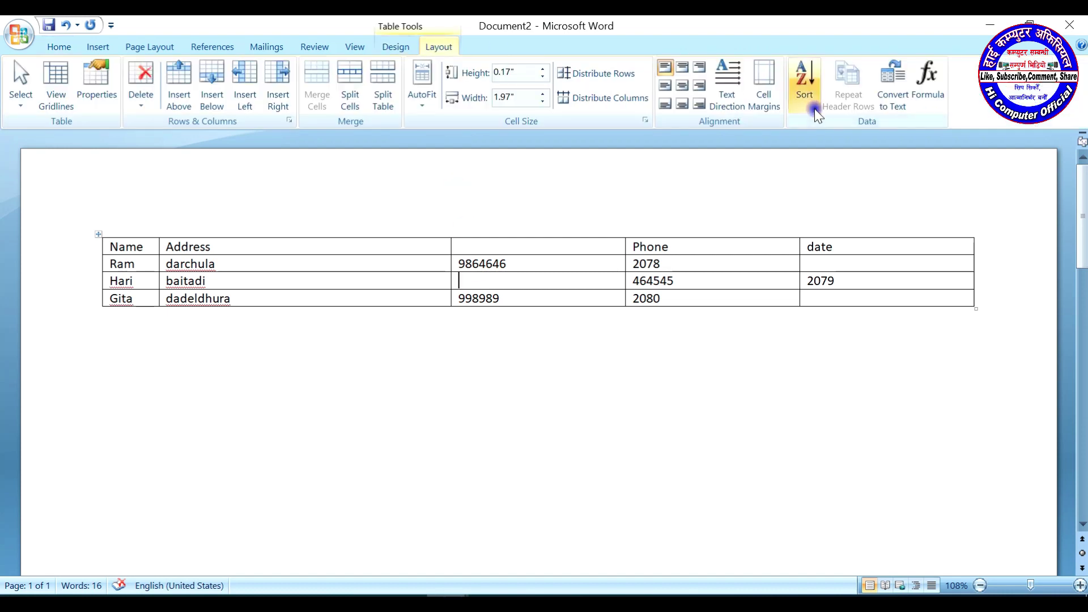
{"action": "left_click", "coordinate": [890, 77]}
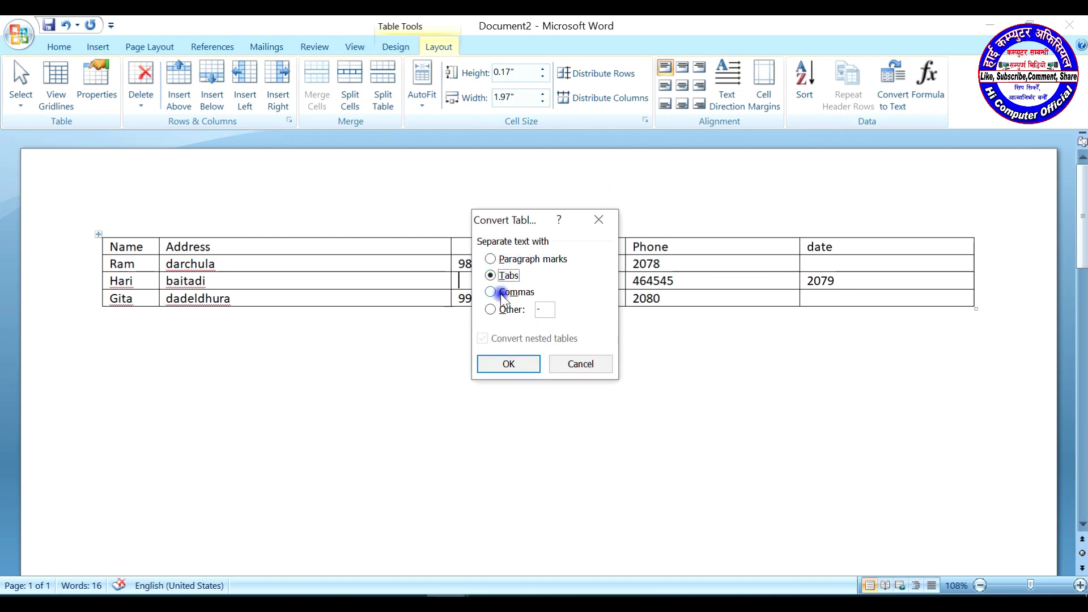
{"action": "left_click", "coordinate": [505, 357]}
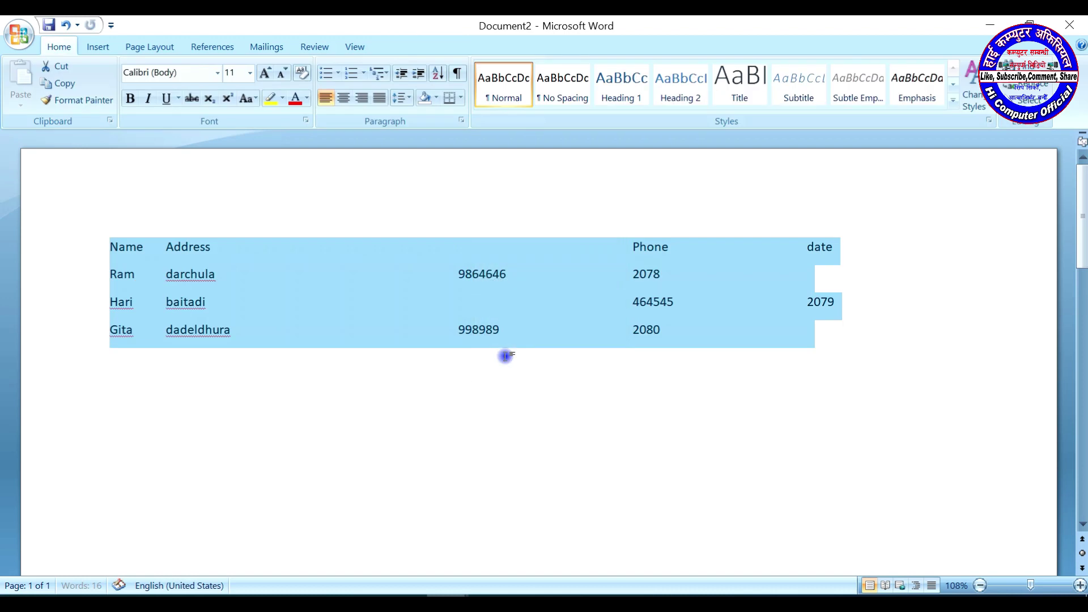
Show and then hide the tab and paragraph marks, and select all the document text
{"action": "left_click", "coordinate": [581, 337]}
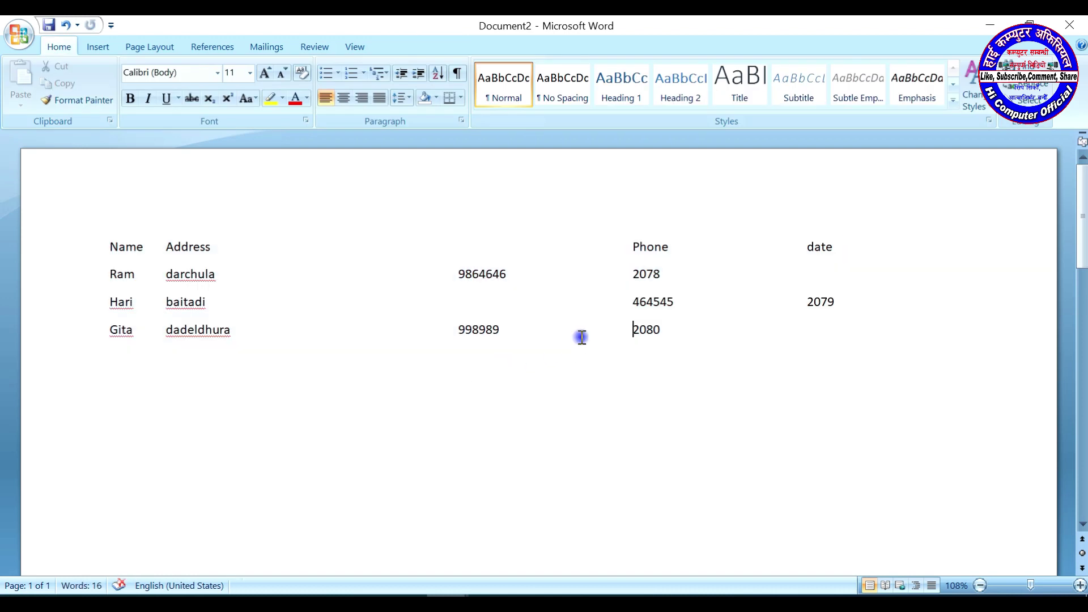
{"action": "left_click", "coordinate": [457, 74]}
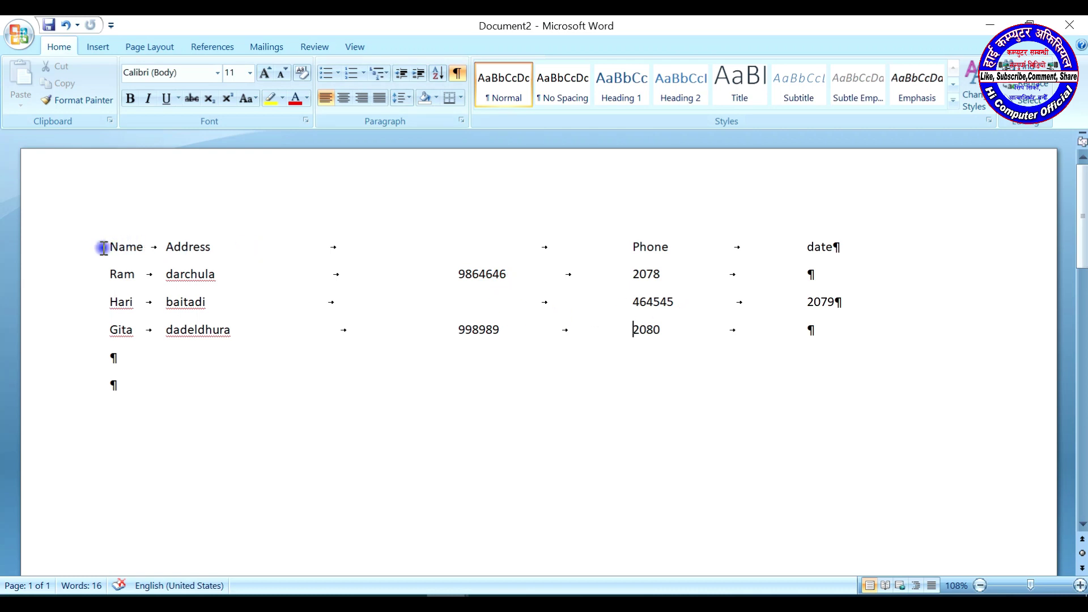
{"action": "left_click", "coordinate": [455, 74]}
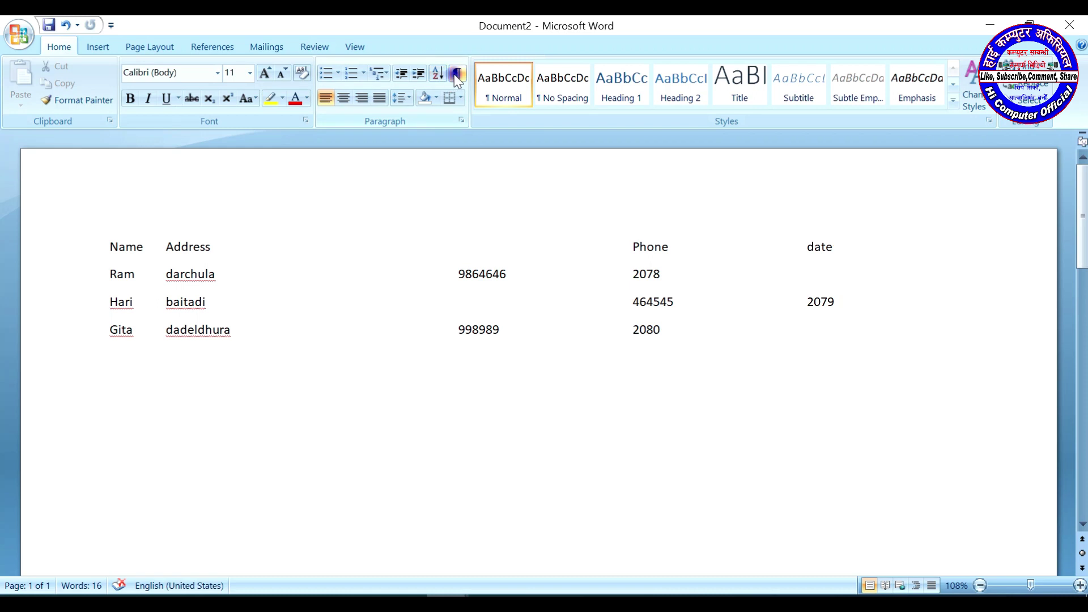
{"action": "key", "text": "ctrl+a"}
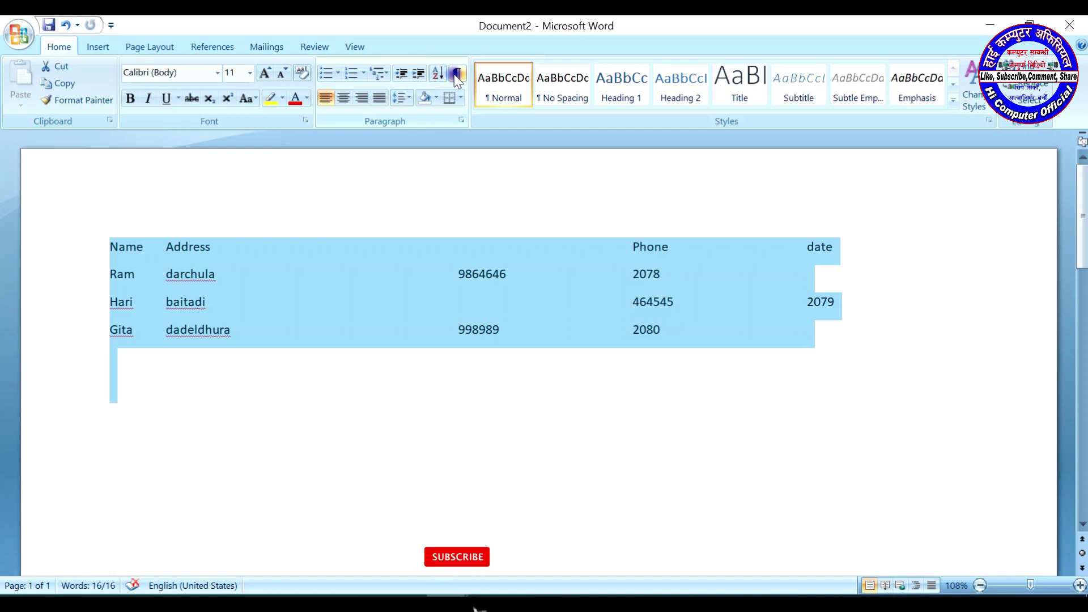
{"action": "key", "text": "alt"}
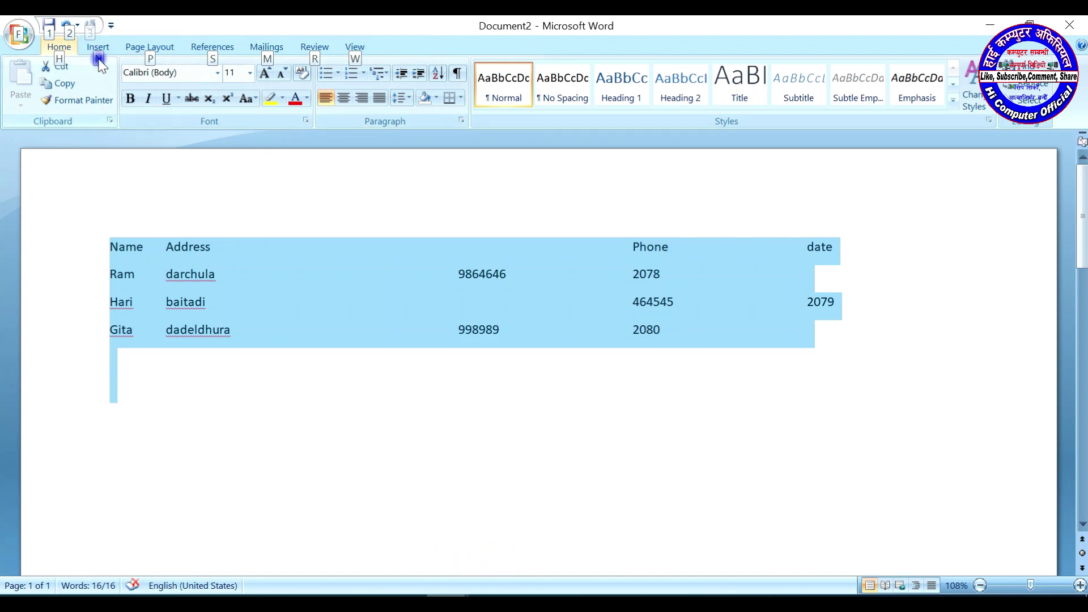
Use Convert Text to Table with its default settings to rebuild the Name, Address, Phone and date table
{"action": "key", "text": "n"}
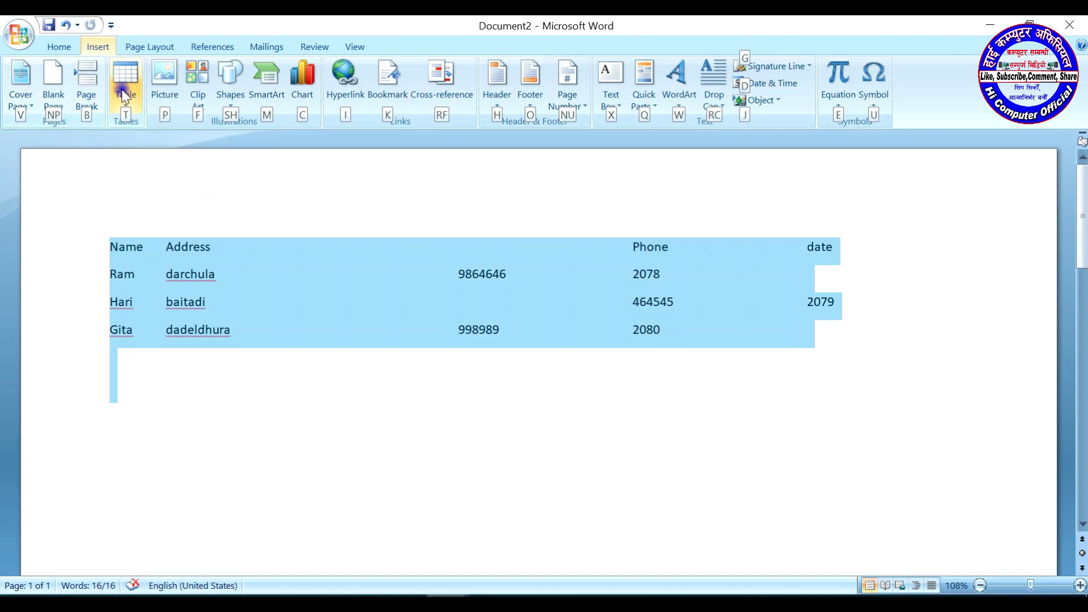
{"action": "left_click", "coordinate": [125, 102]}
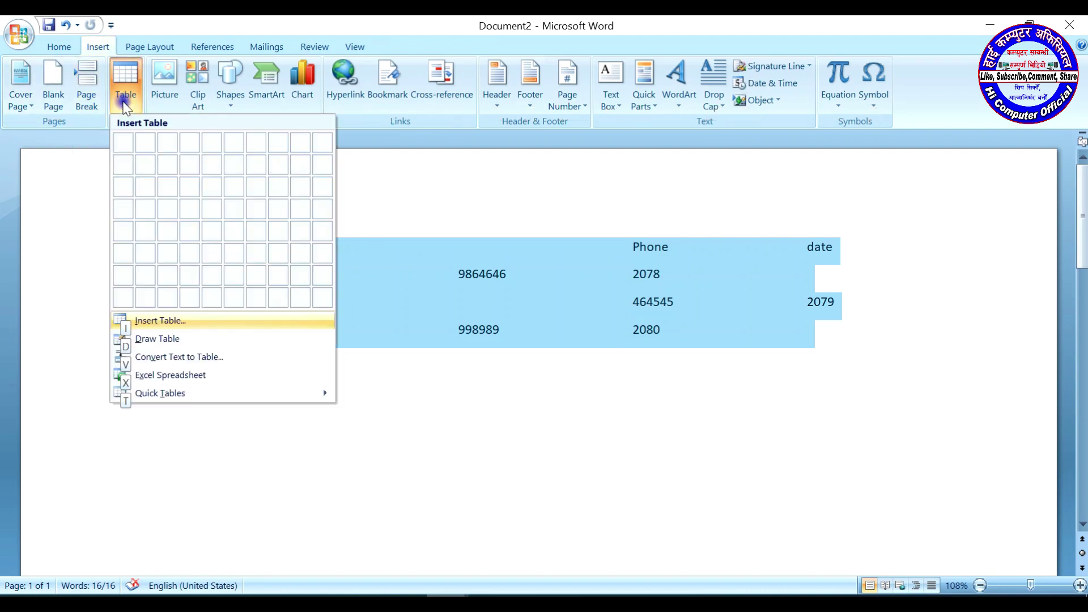
{"action": "key", "text": "v"}
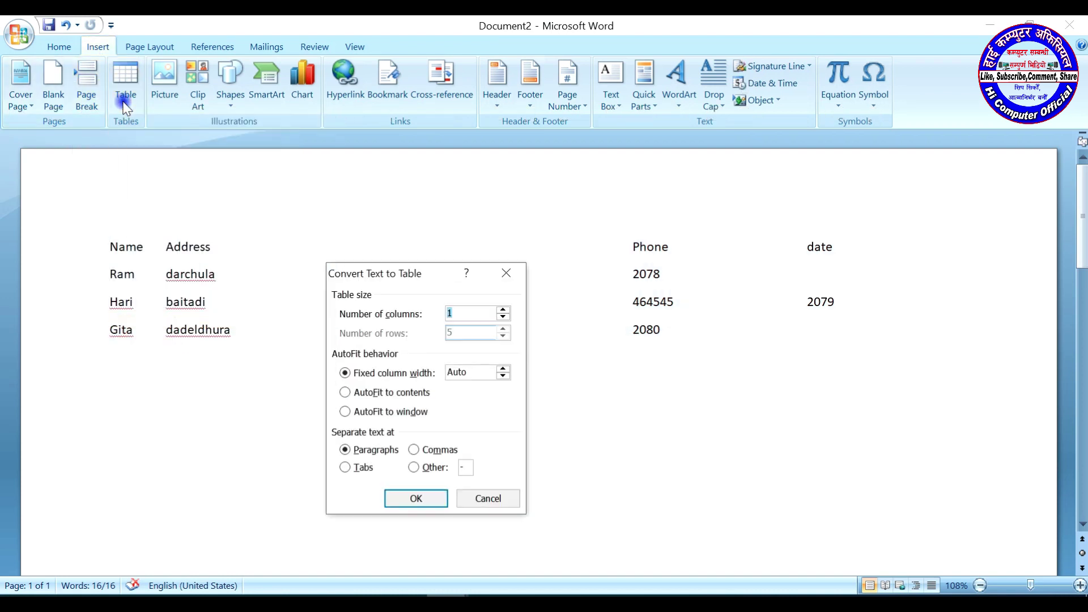
{"action": "key", "text": "Return"}
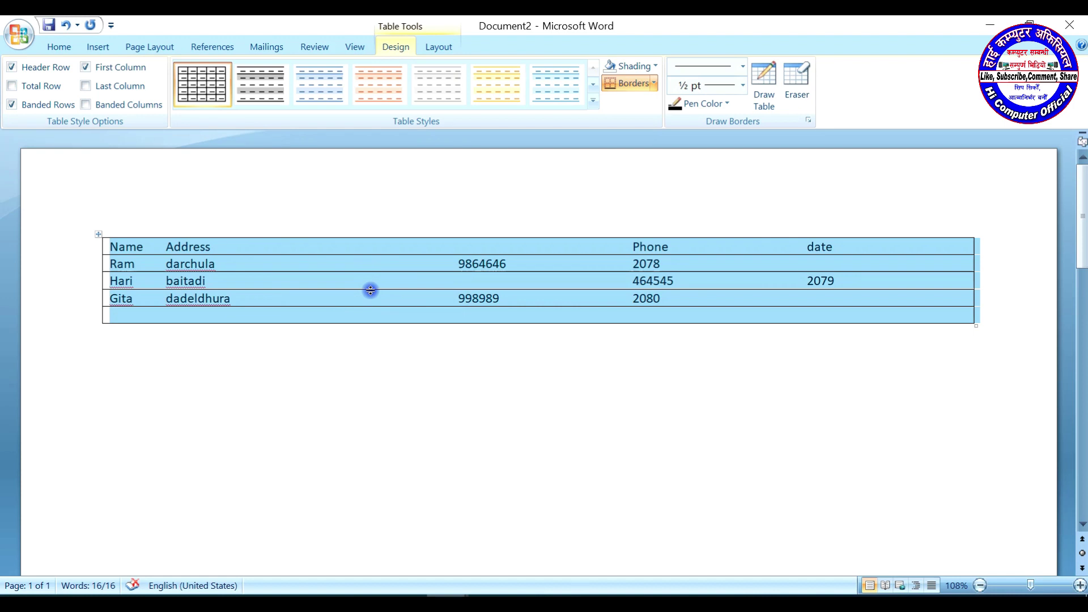
Convert the table to plain text again with the dialog's default separator, then deselect it
{"action": "key", "text": "alt"}
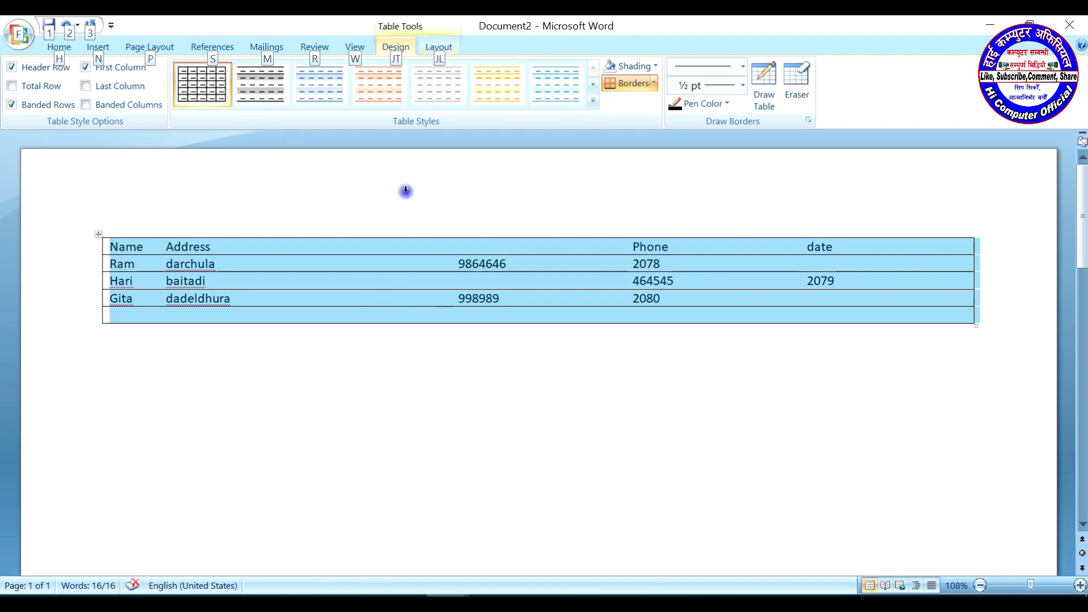
{"action": "key", "text": "j"}
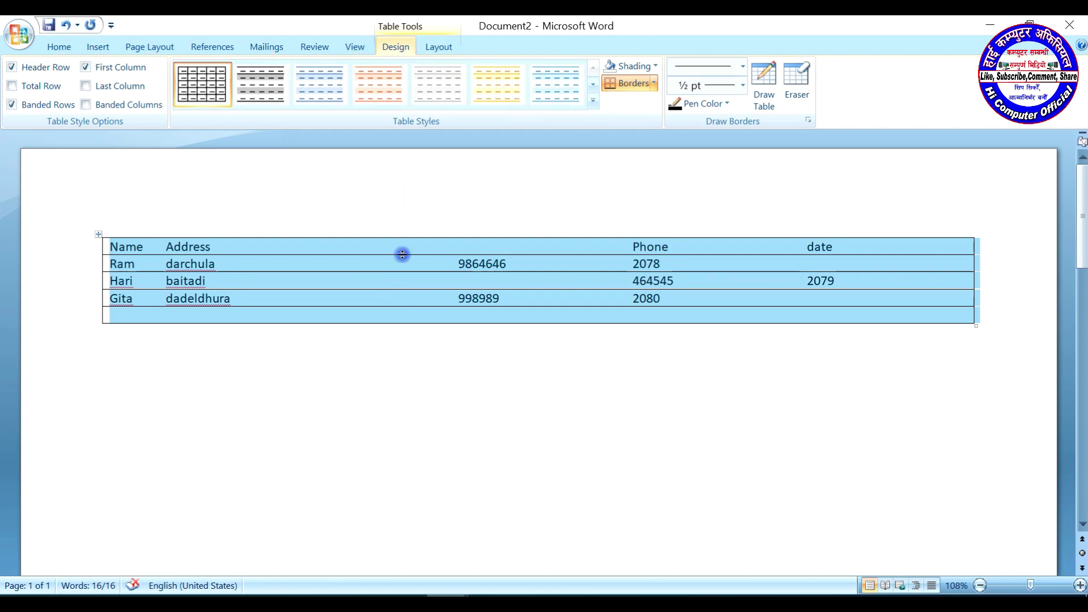
{"action": "key", "text": "l"}
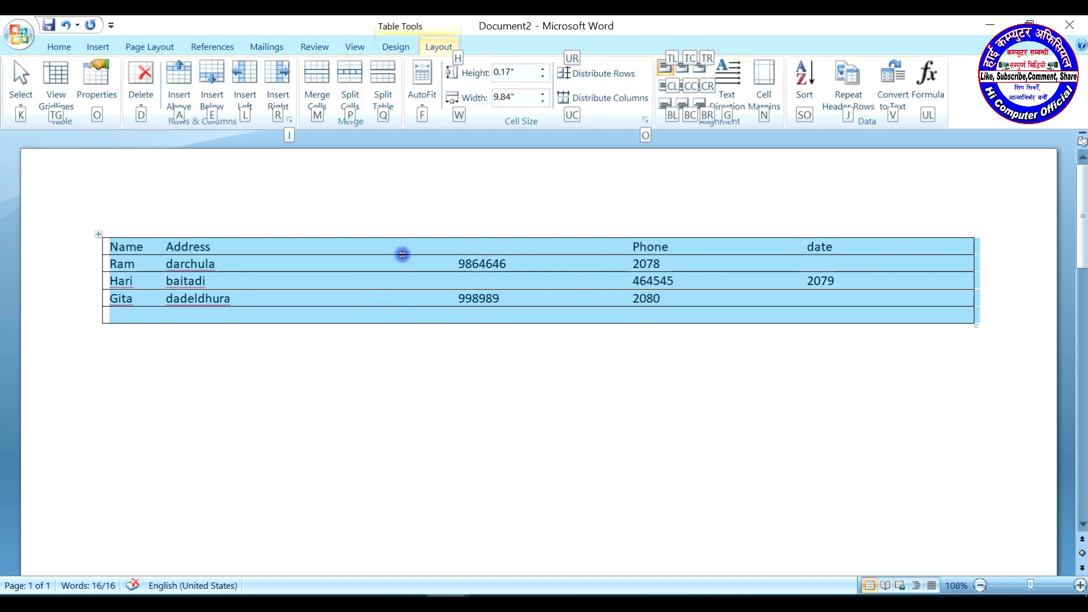
{"action": "key", "text": "v"}
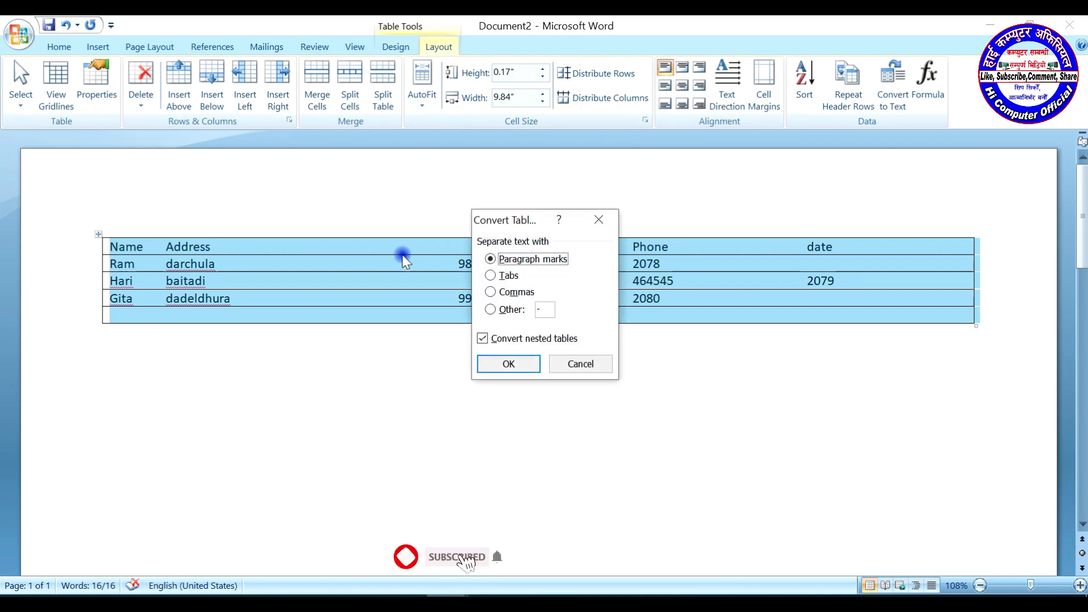
{"action": "key", "text": "Return"}
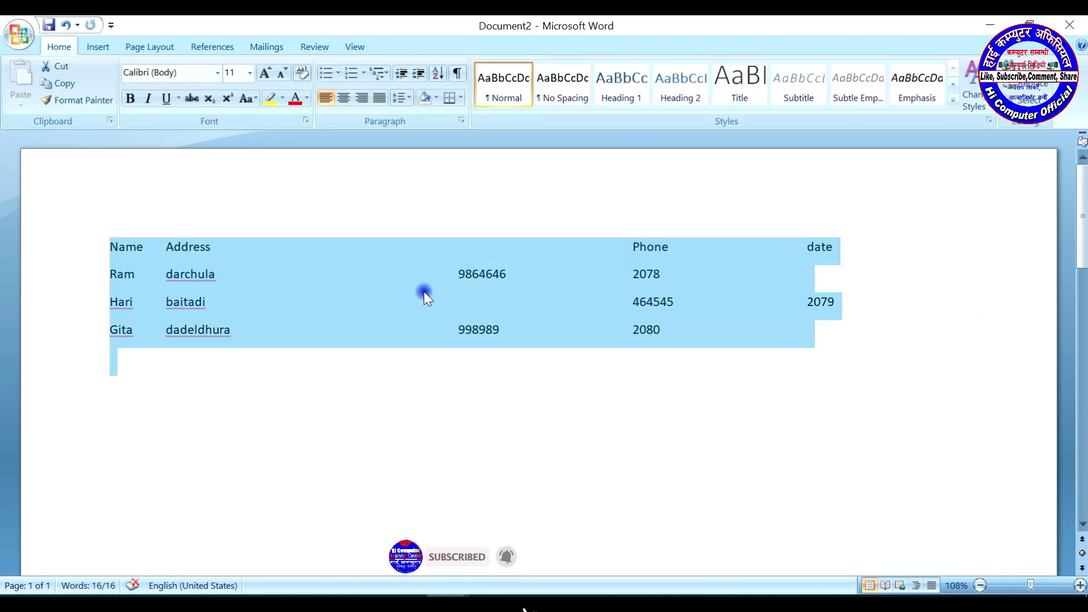
{"action": "left_click", "coordinate": [449, 313]}
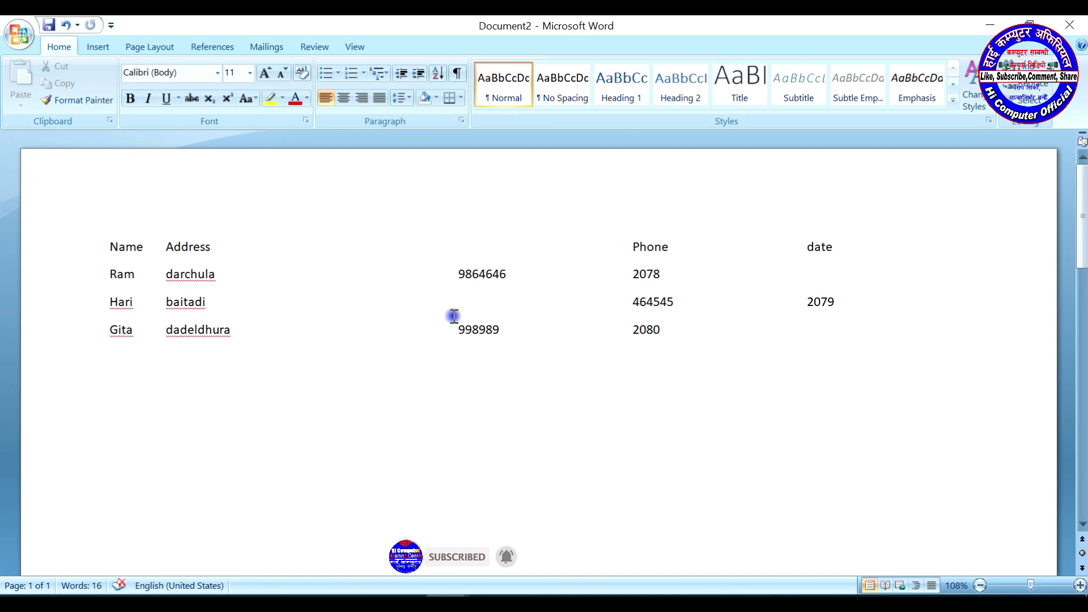